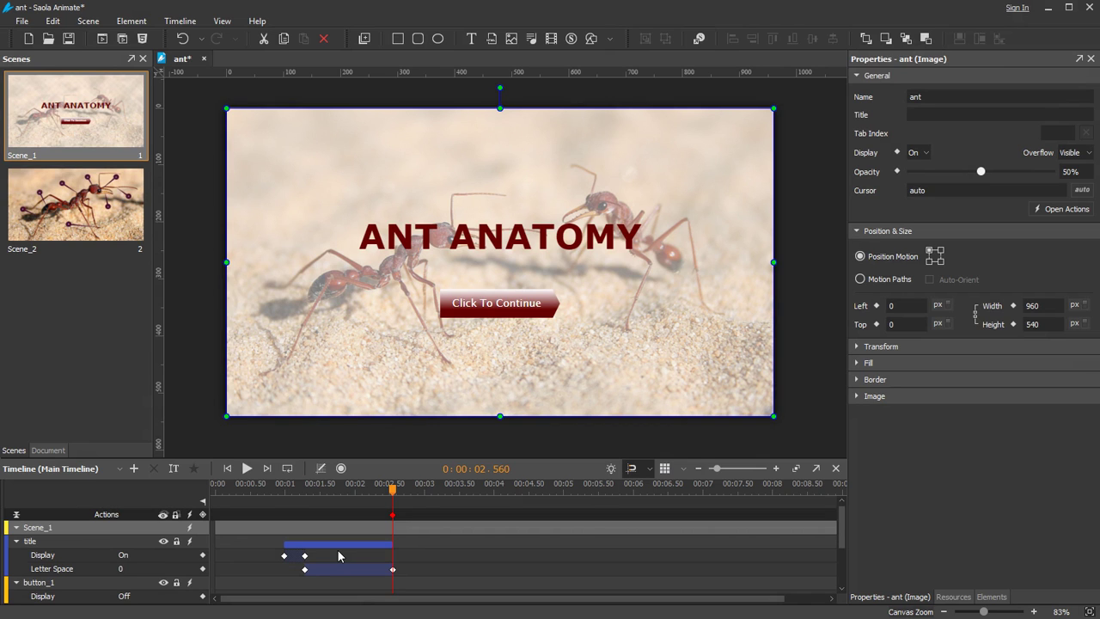
# Preview the title's animation by playing it, jumping to its start and end, and replaying.
pyautogui.click(340, 545)
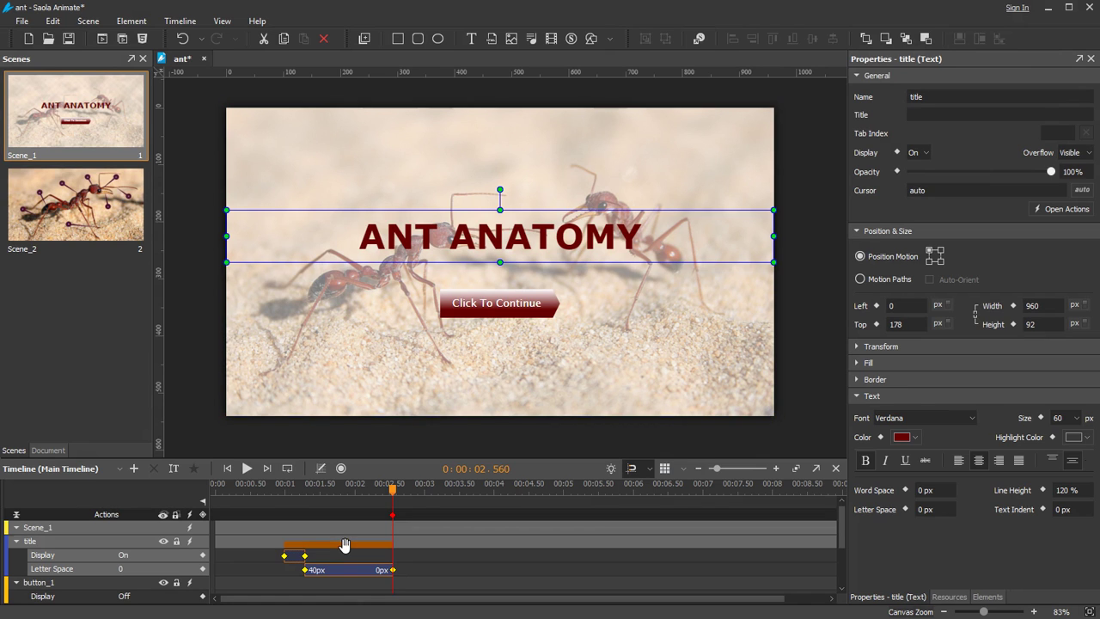
pyautogui.click(246, 469)
pyautogui.click(375, 442)
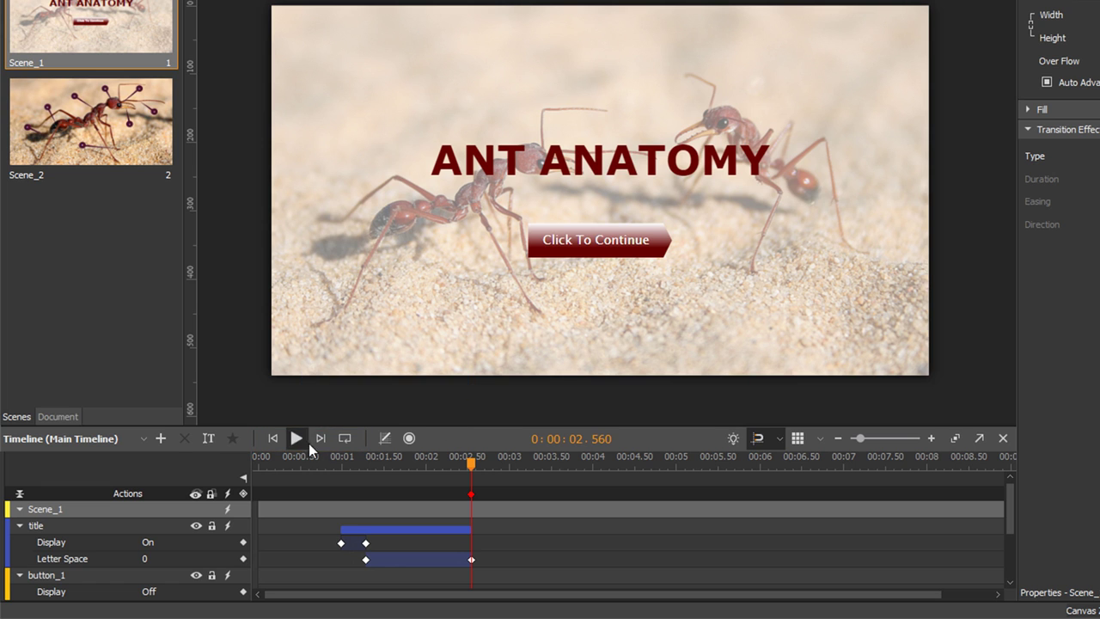
pyautogui.click(274, 439)
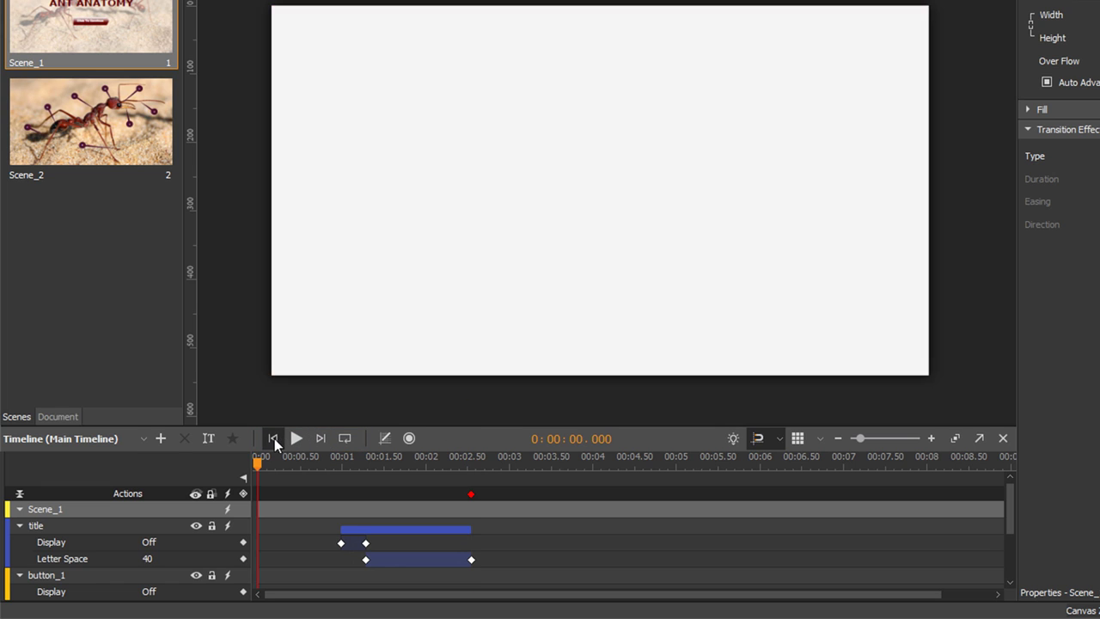
pyautogui.click(319, 438)
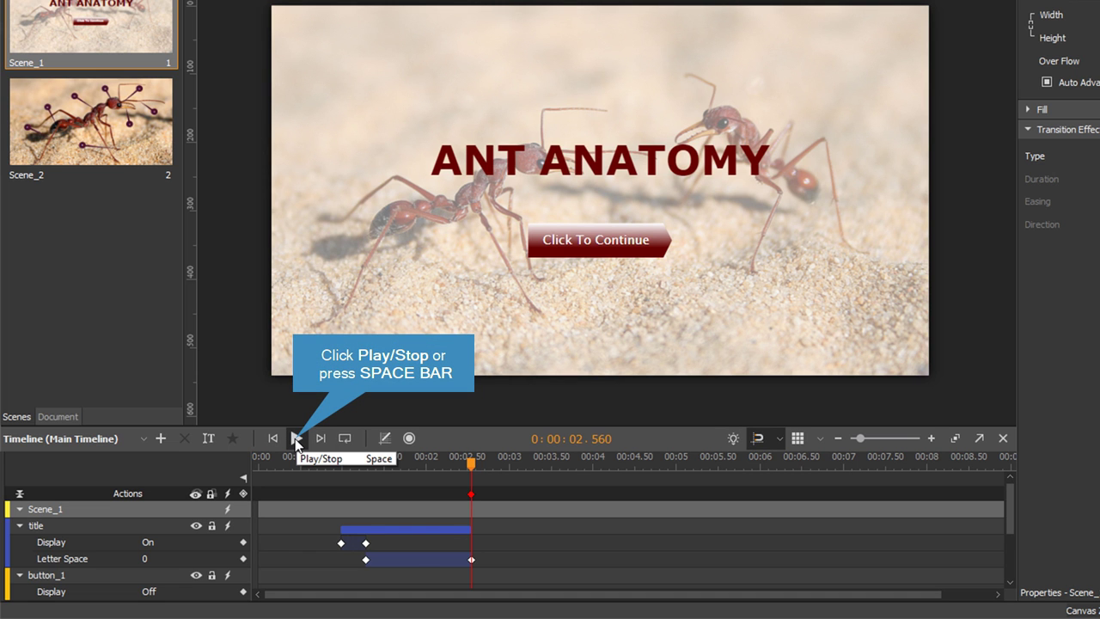
pyautogui.click(297, 440)
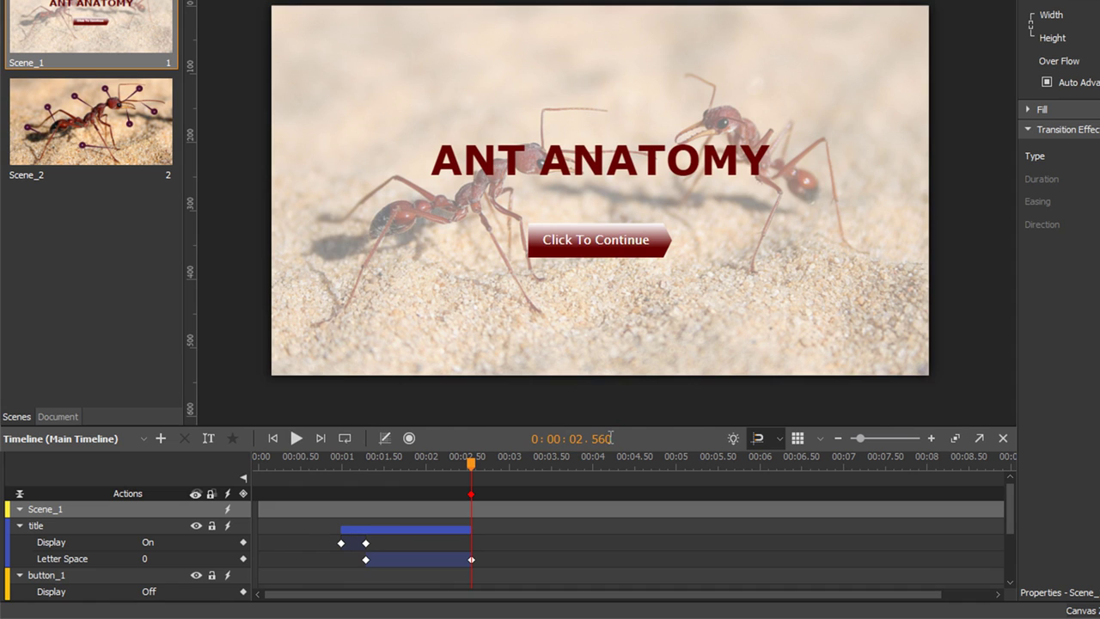
# Set the time display's milliseconds to 200, then 500, then 900, ending at 0:00:02.900.
pyautogui.click(610, 438)
pyautogui.scroll(-3, 610, 438)
pyautogui.scroll(2, 612, 440)
pyautogui.write('200')
pyautogui.press('Return')
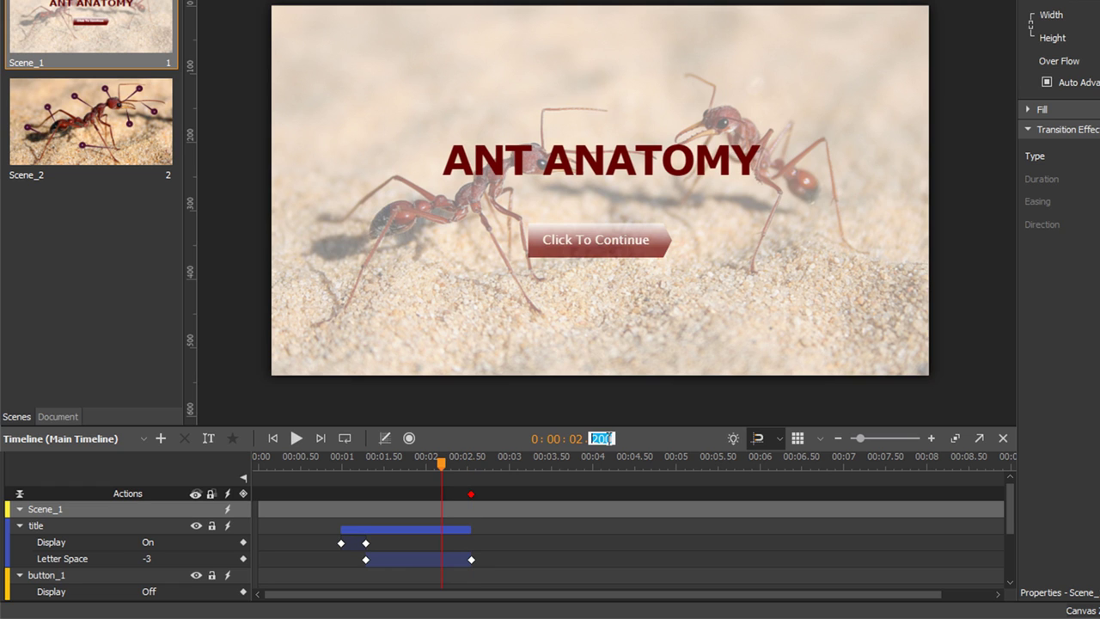
pyautogui.write('500')
pyautogui.press('Return')
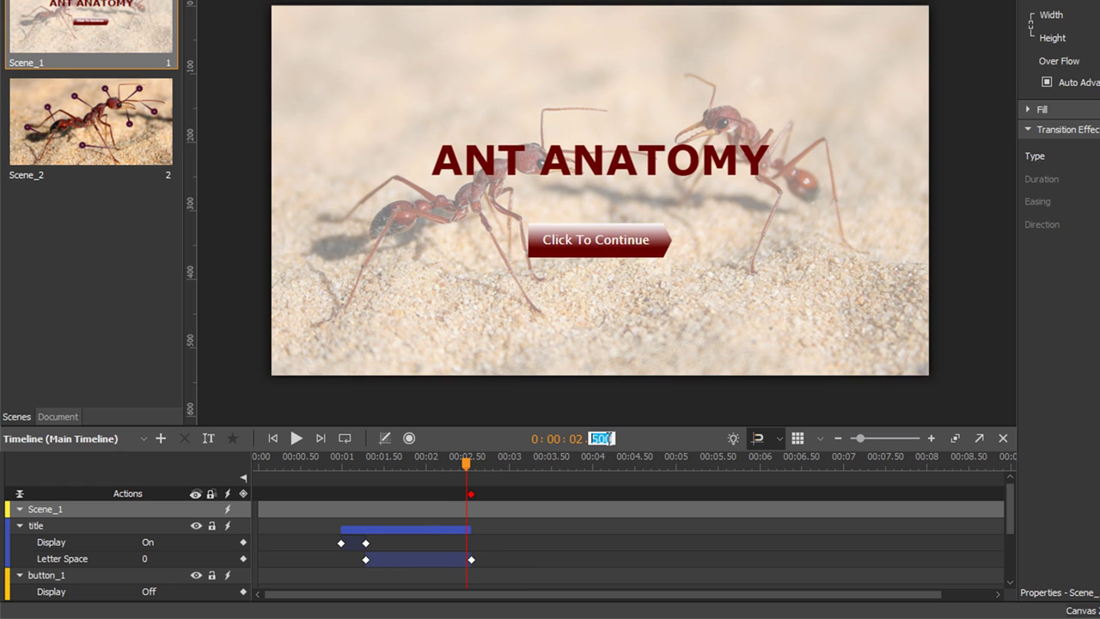
pyautogui.write('900')
pyautogui.press('Return')
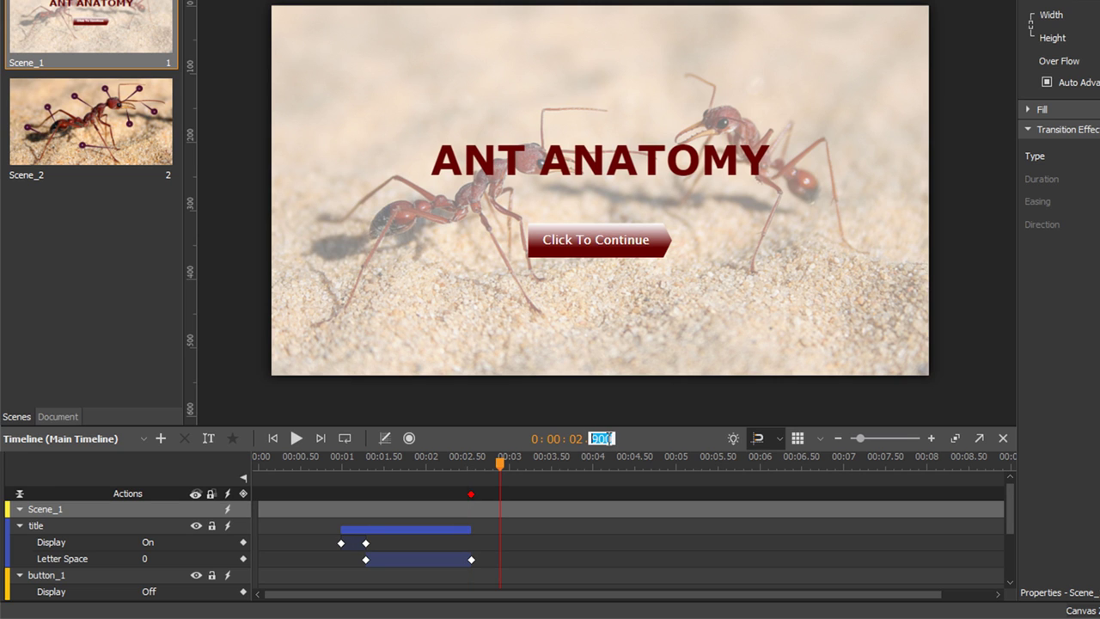
pyautogui.click(641, 438)
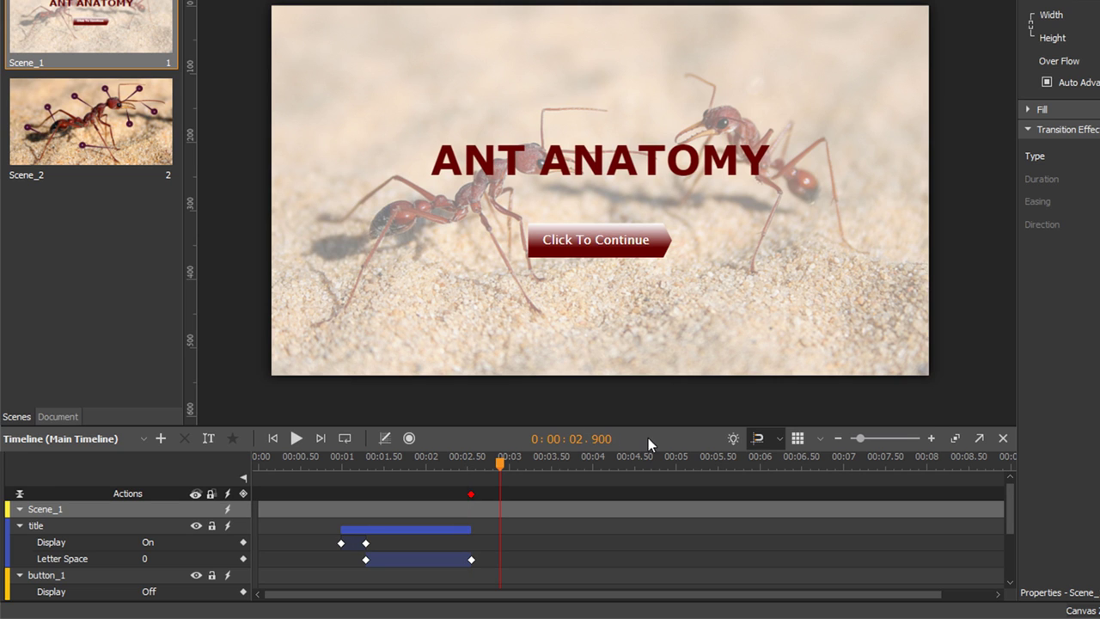
# Zoom the timeline in and out with the buttons and slider, then use Zoom to Fit.
pyautogui.click(931, 440)
pyautogui.click(930, 440)
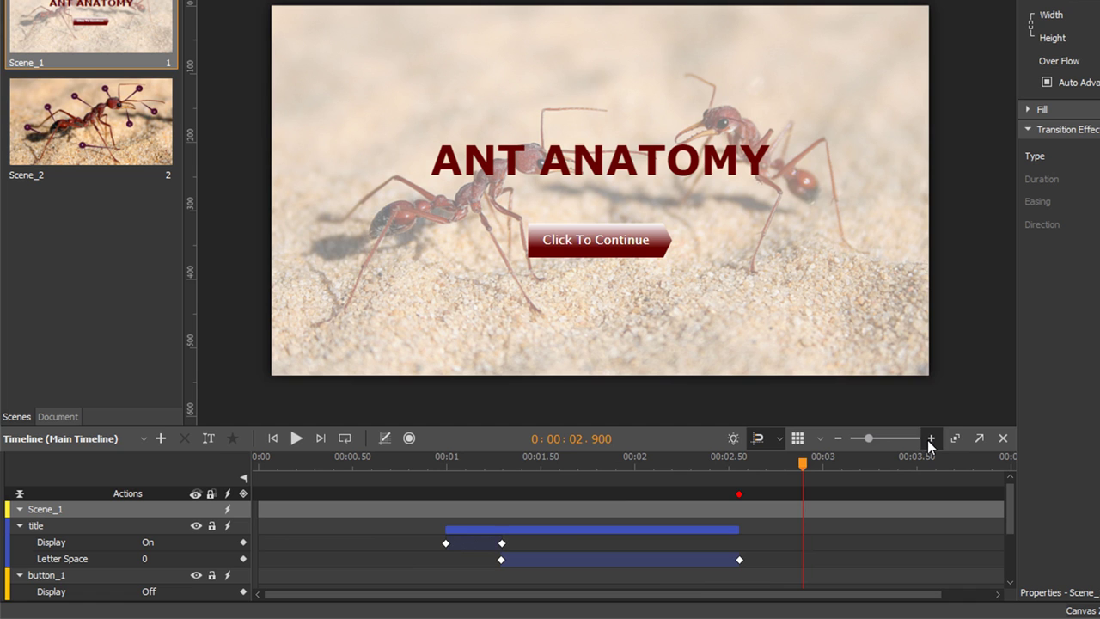
pyautogui.click(838, 439)
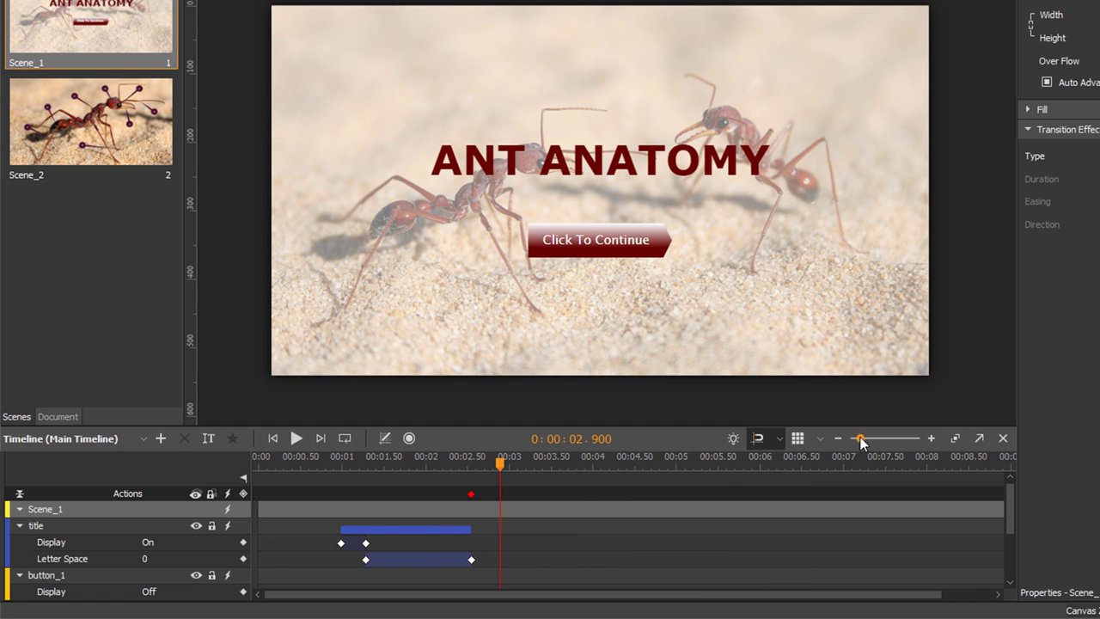
pyautogui.moveTo(863, 438)
pyautogui.mouseDown()
pyautogui.moveTo(909, 439)
pyautogui.moveTo(868, 440)
pyautogui.mouseUp()
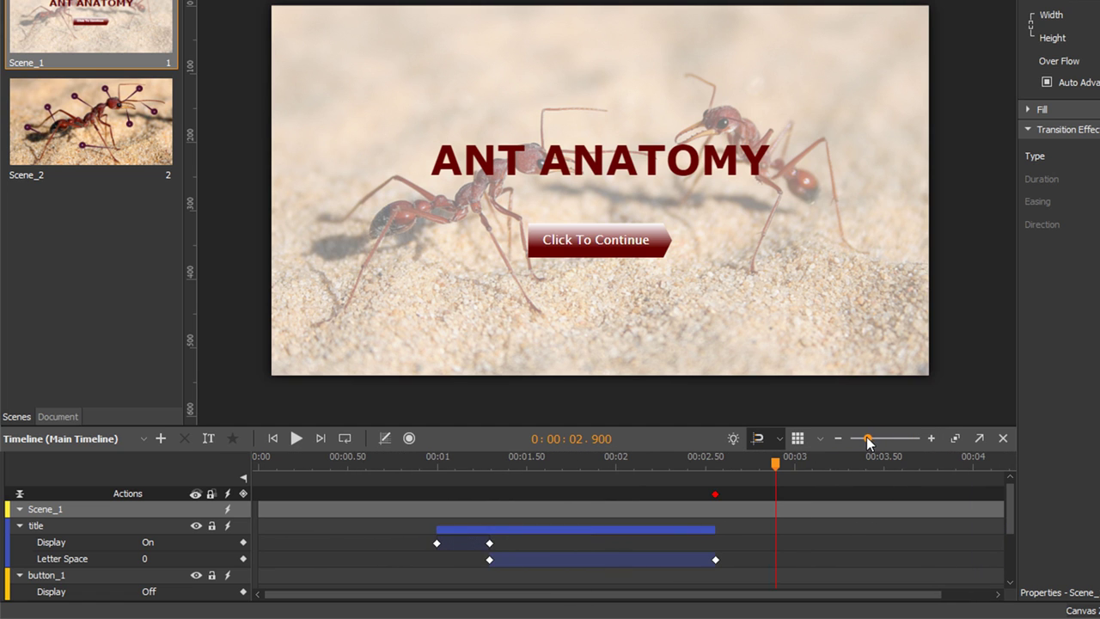
pyautogui.click(953, 440)
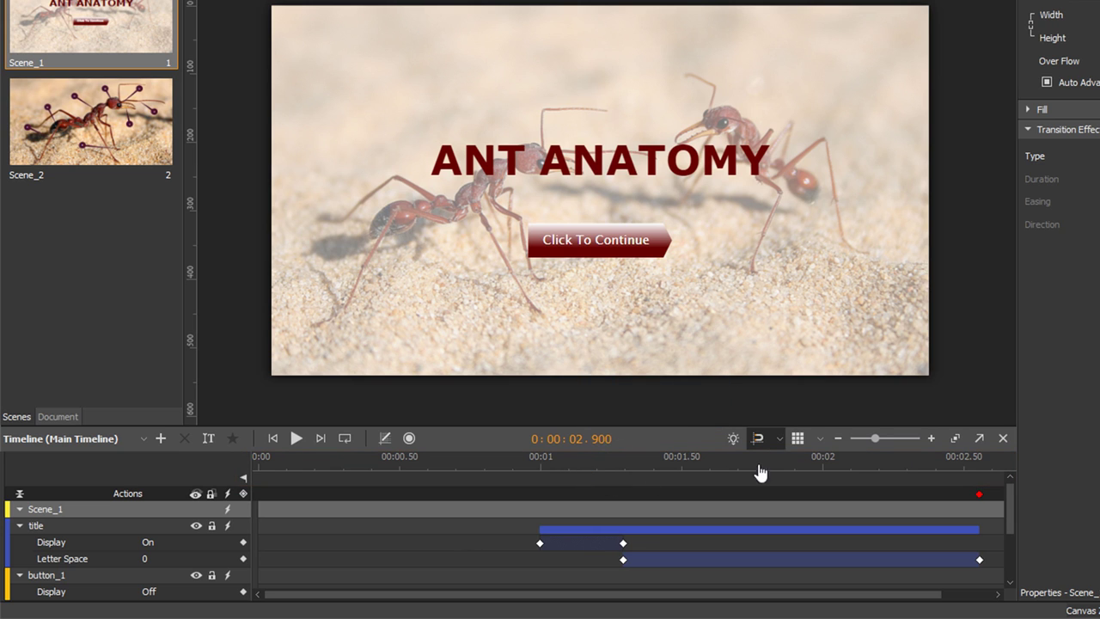
# Zoom the timeline out three steps and scrub the playhead to about 0:00:01.708.
pyautogui.click(830, 438)
pyautogui.click(831, 439)
pyautogui.click(830, 439)
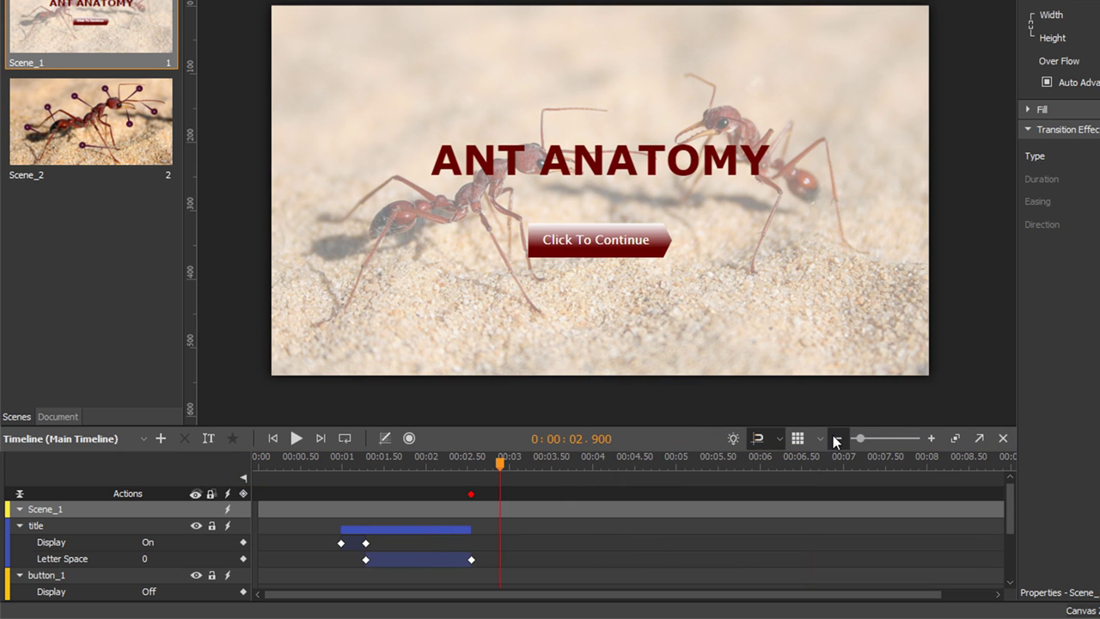
pyautogui.moveTo(503, 471)
pyautogui.mouseDown()
pyautogui.moveTo(773, 473)
pyautogui.moveTo(255, 467)
pyautogui.moveTo(518, 476)
pyautogui.mouseUp()
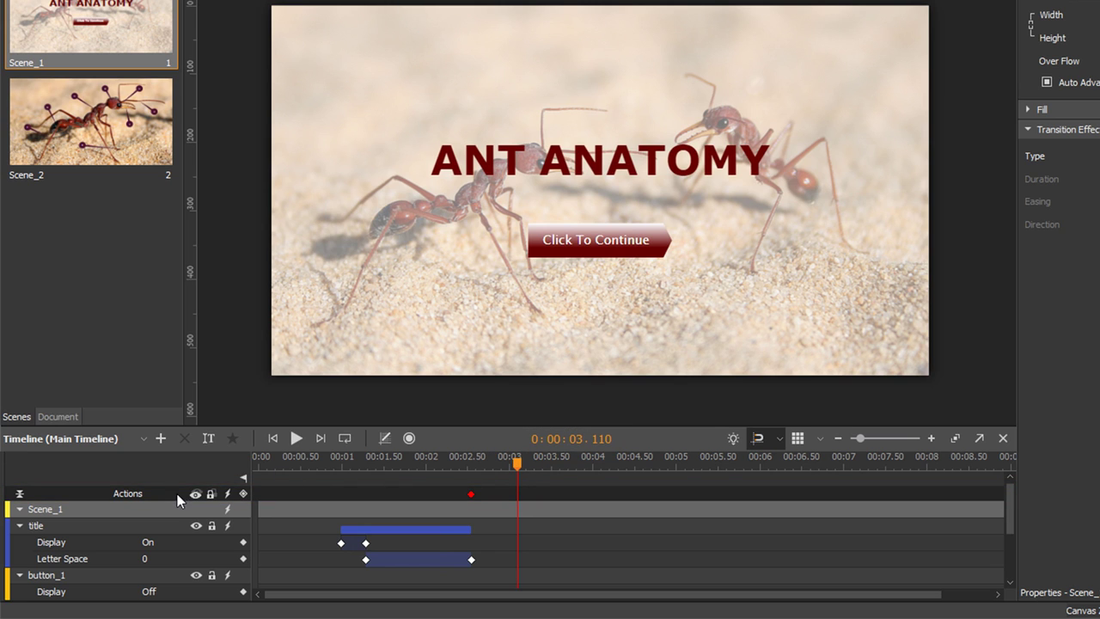
pyautogui.click(19, 496)
pyautogui.click(19, 495)
pyautogui.click(196, 495)
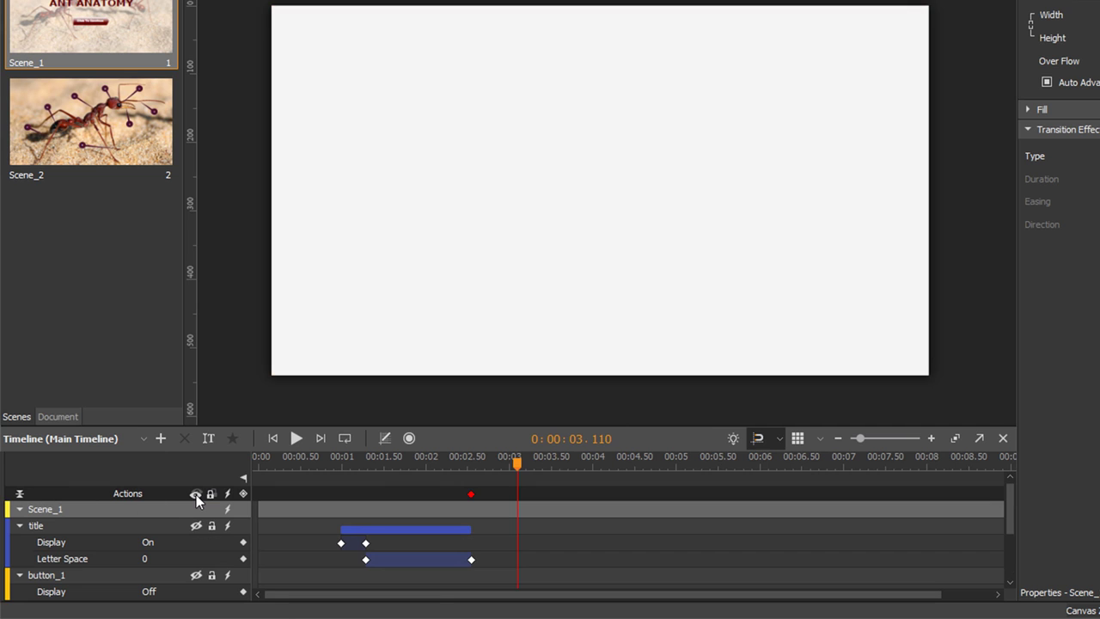
pyautogui.click(196, 494)
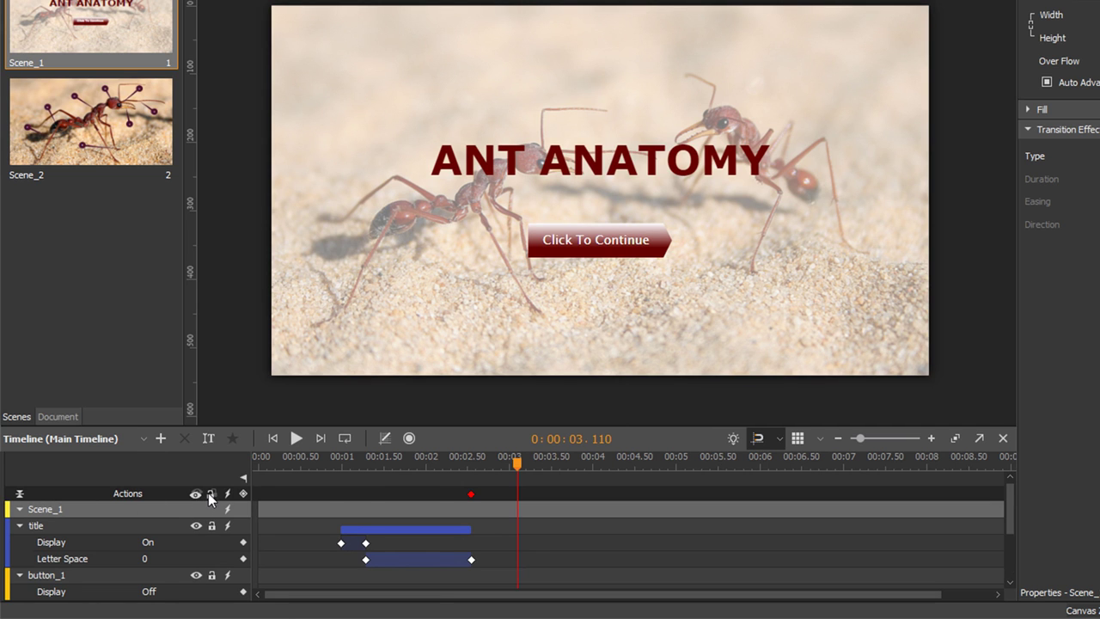
pyautogui.click(210, 494)
pyautogui.click(210, 494)
pyautogui.click(227, 494)
pyautogui.press('Escape')
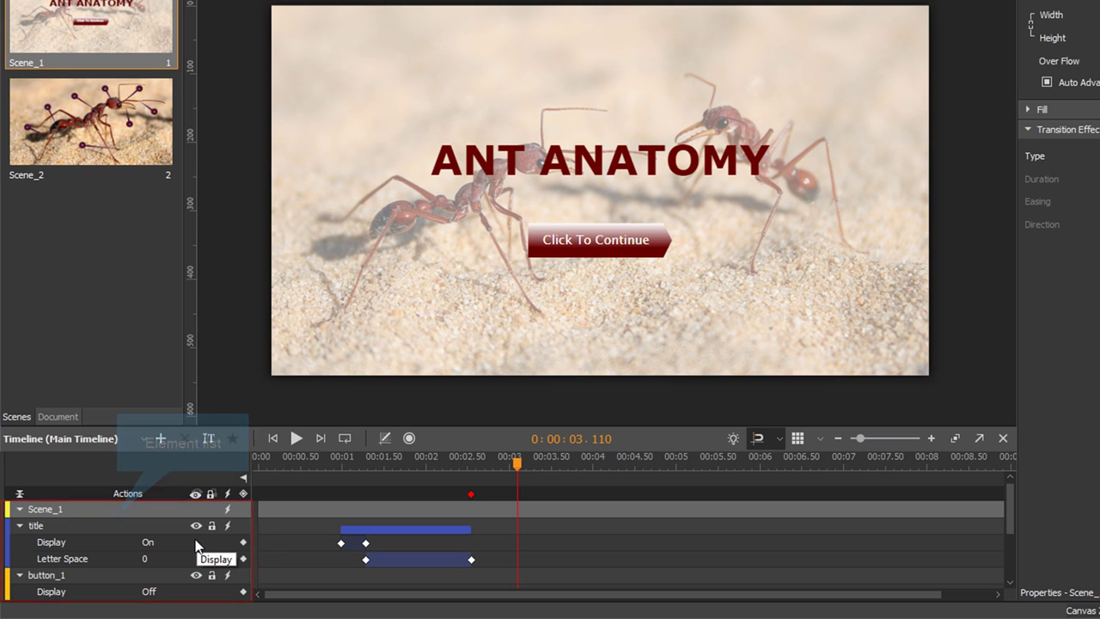
pyautogui.scroll(-5, 196, 540)
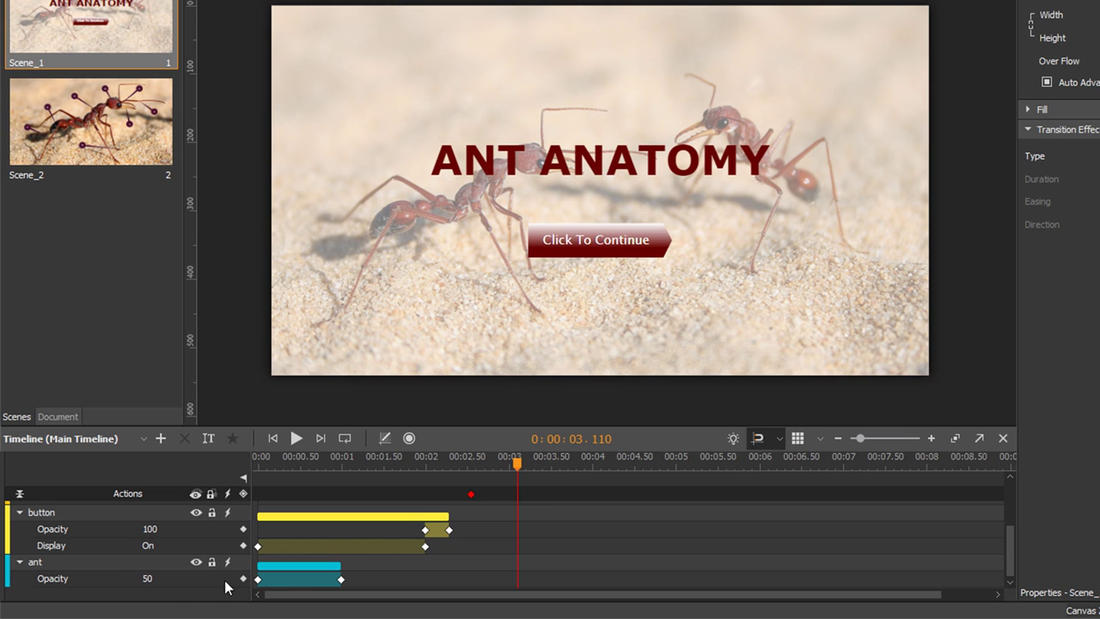
pyautogui.click(305, 571)
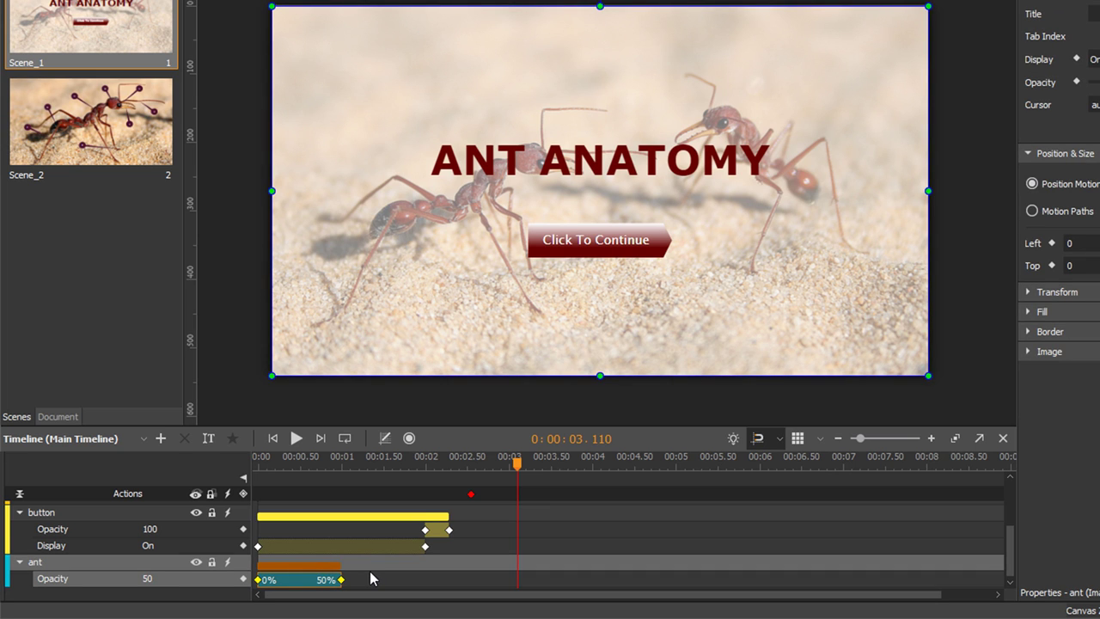
pyautogui.scroll(5, 367, 569)
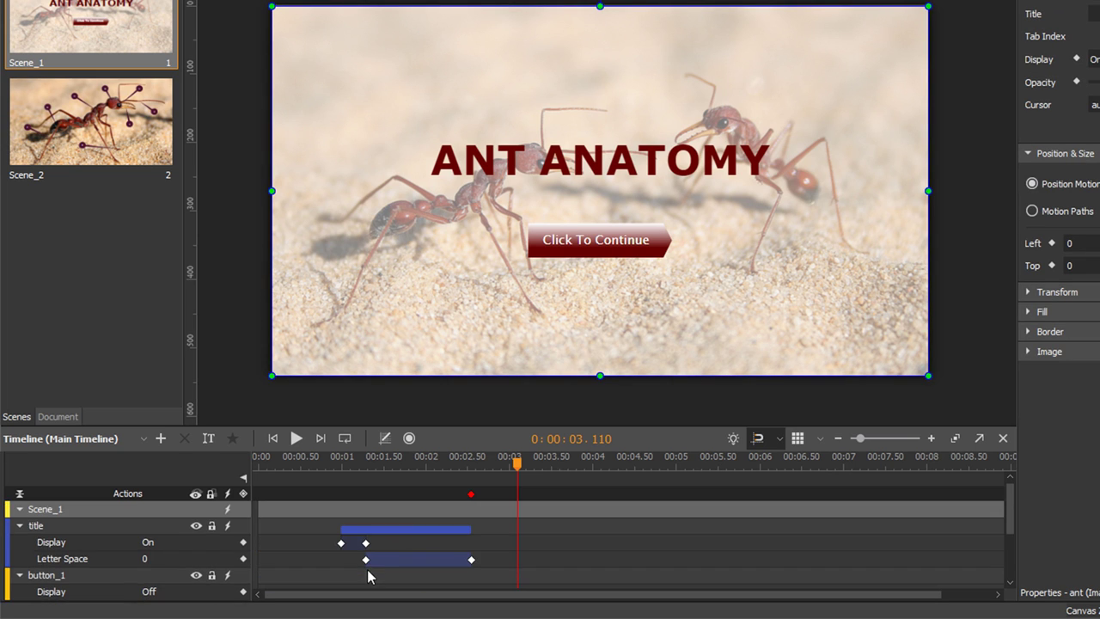
pyautogui.click(404, 527)
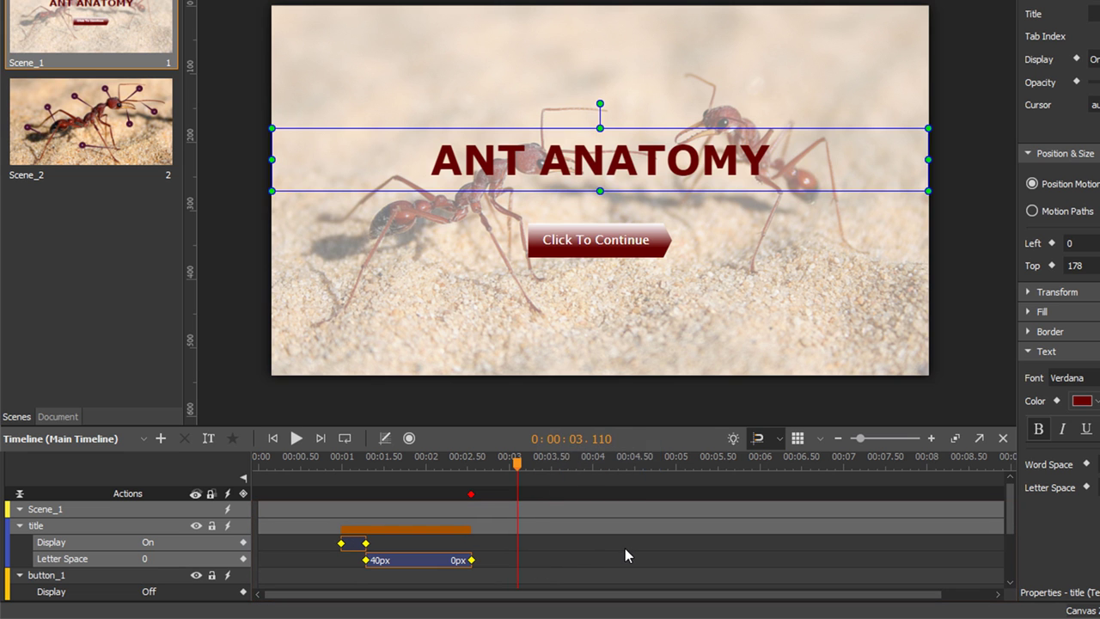
# Drag the stage/timeline splitter upward so the title, button_1, button and ant layers all show.
pyautogui.moveTo(647, 425); pyautogui.dragTo(647, 332)
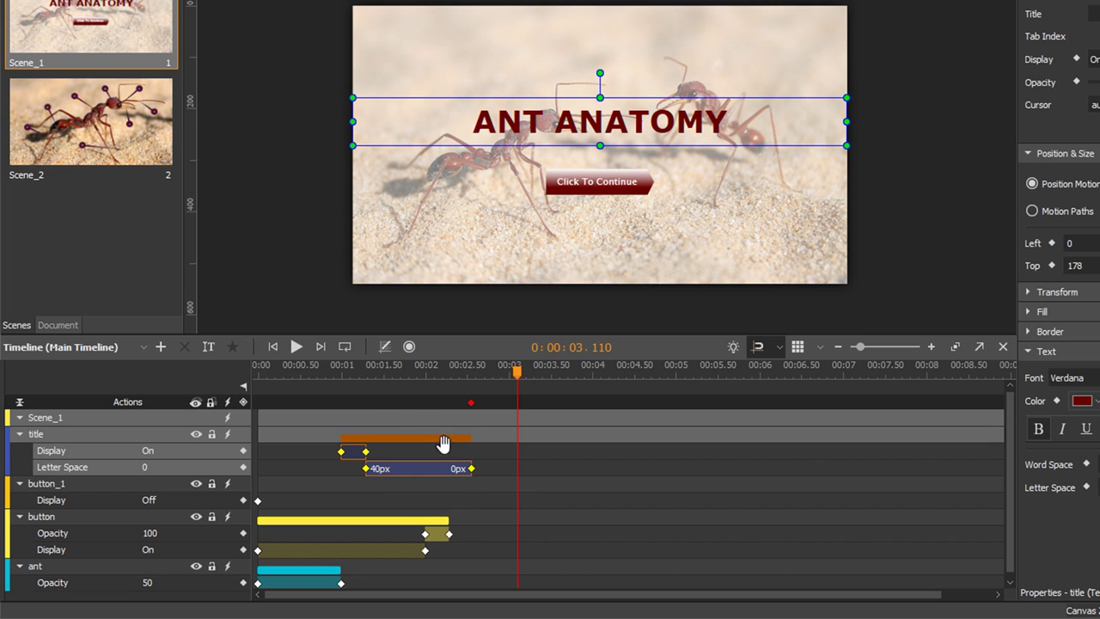
# Play and stop the scene preview, then scrub the ruler back to an earlier time.
pyautogui.click(297, 347)
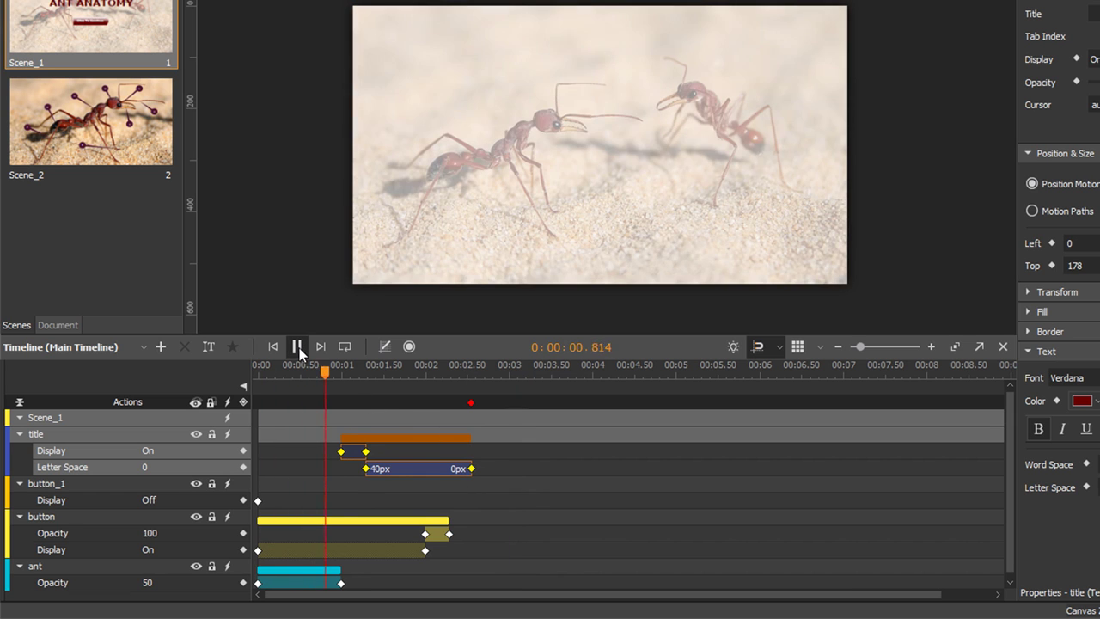
pyautogui.click(297, 347)
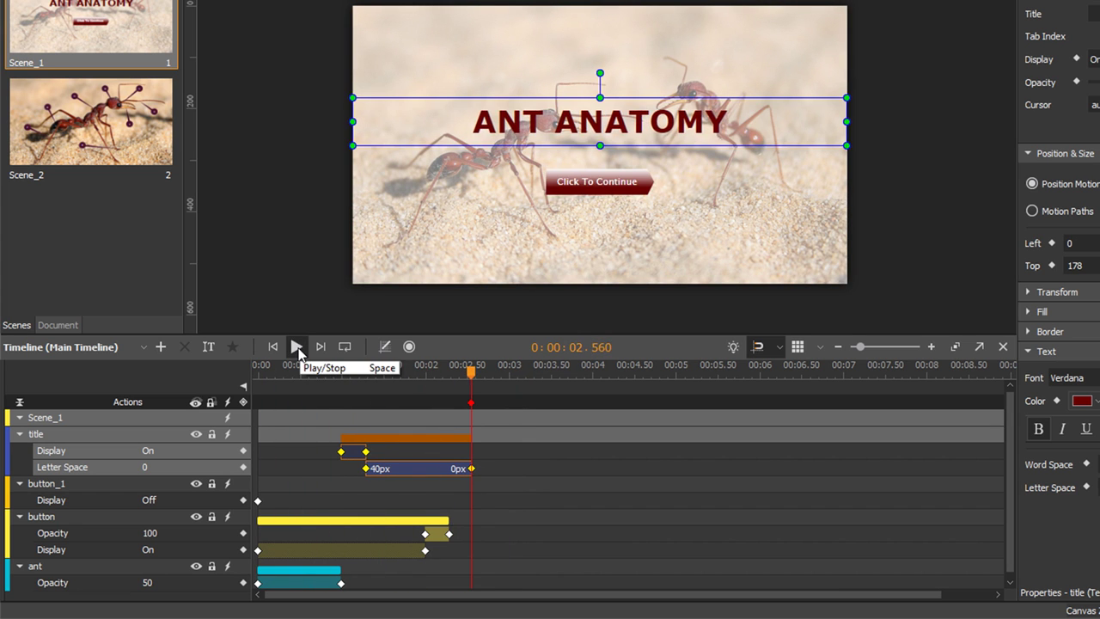
pyautogui.moveTo(459, 374)
pyautogui.mouseDown()
pyautogui.moveTo(364, 373)
pyautogui.moveTo(472, 378)
pyautogui.mouseUp()
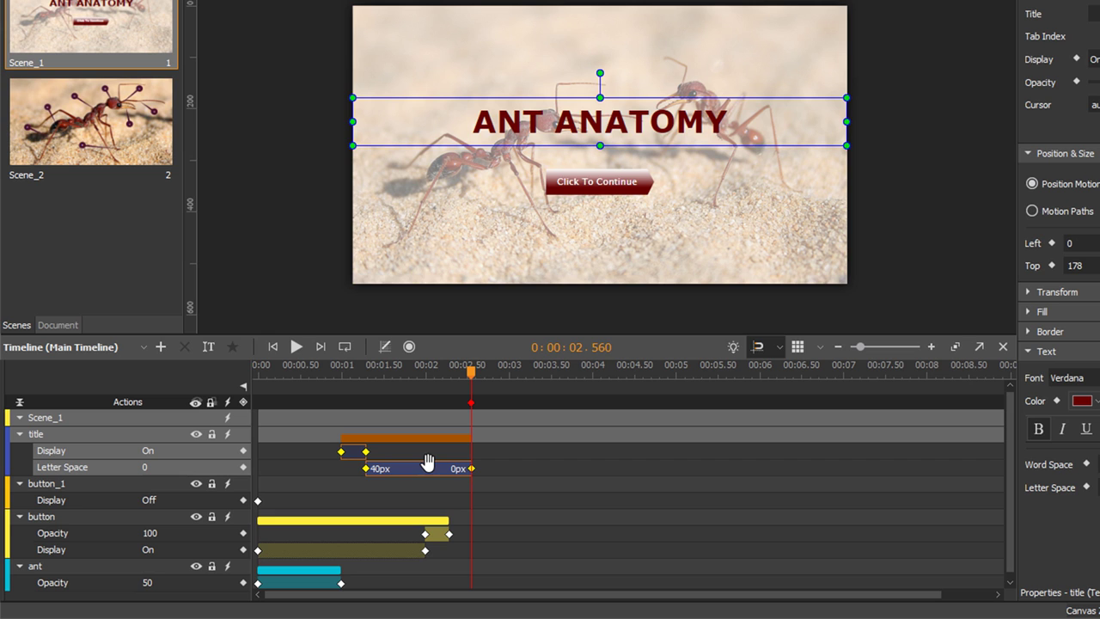
# Drag the Letter Space end keyframe to about 00:03.218 and replay the scene to check it.
pyautogui.moveTo(427, 465); pyautogui.dragTo(526, 469)
pyautogui.click(484, 467)
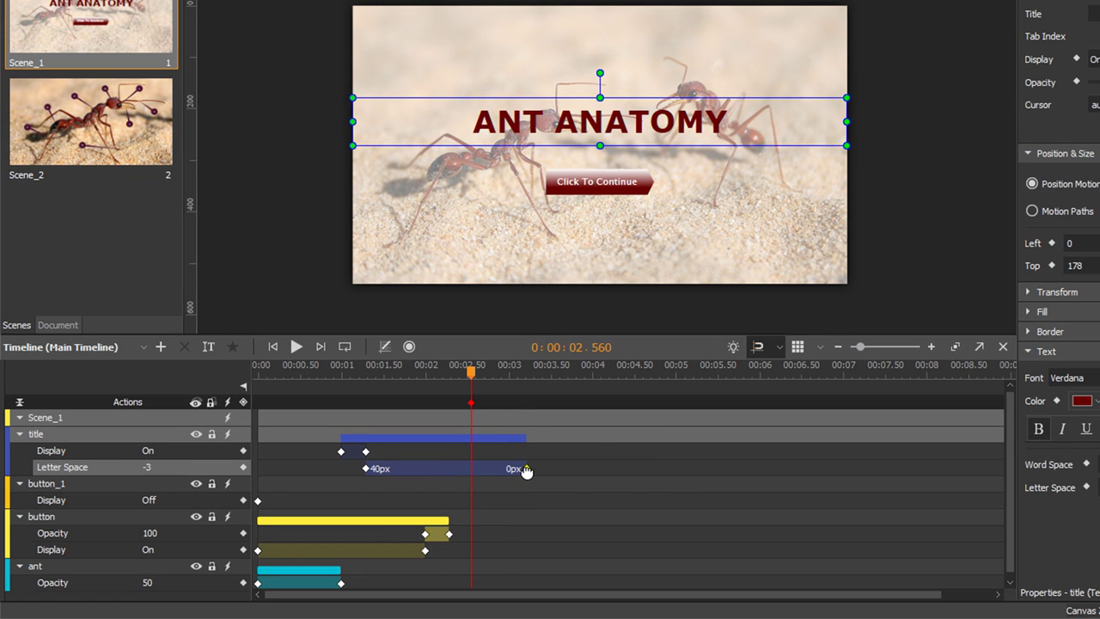
pyautogui.moveTo(472, 373); pyautogui.dragTo(528, 383)
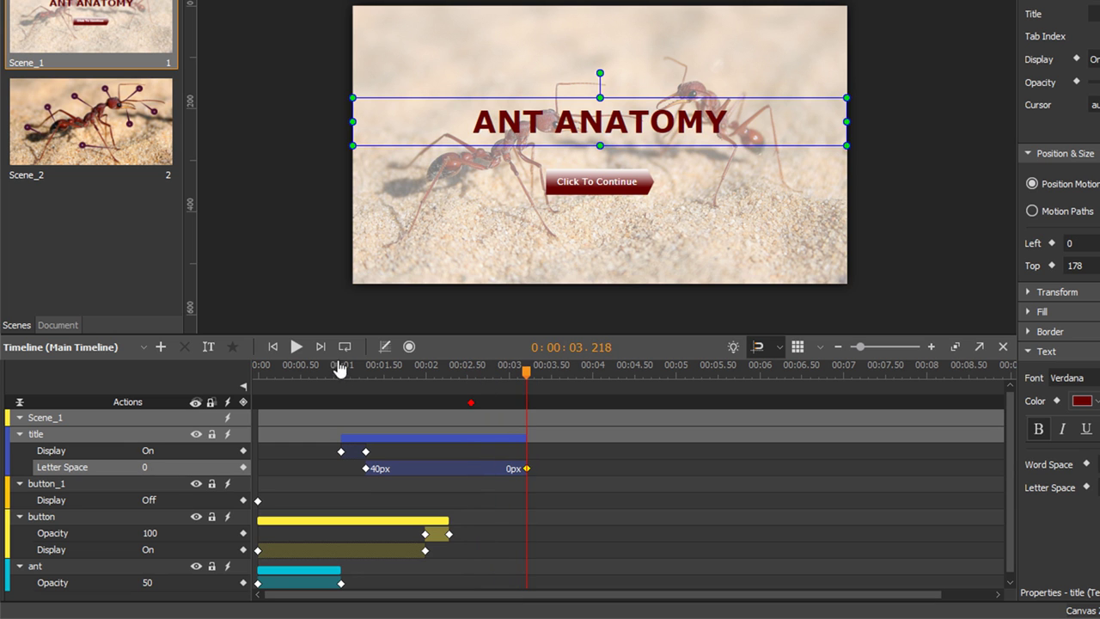
pyautogui.click(296, 347)
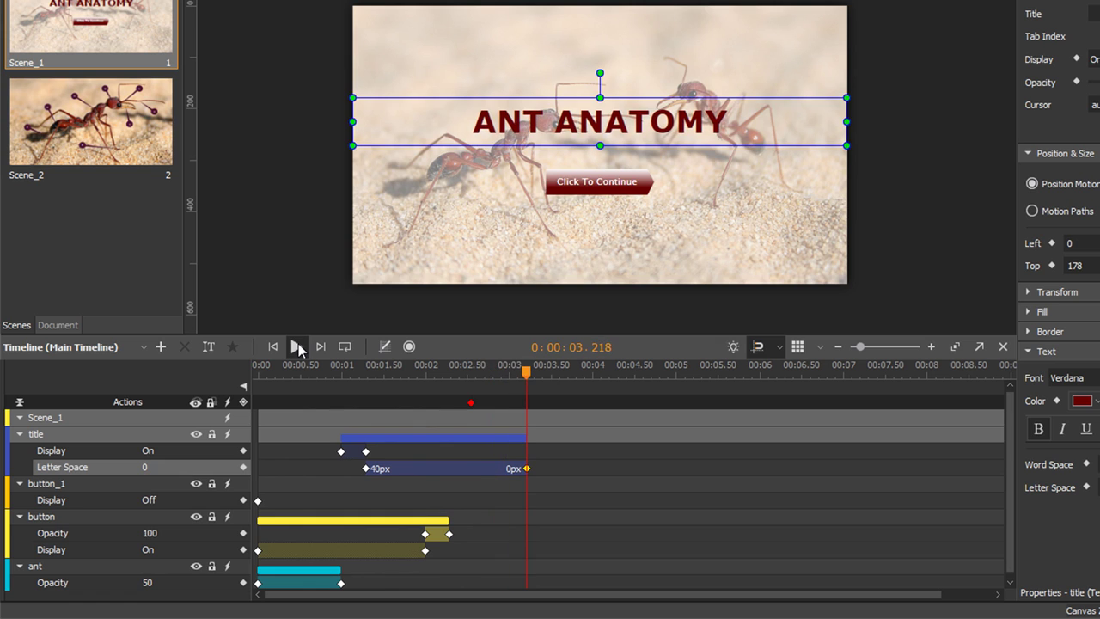
# Add a Text Color keyframe at 0:00:03.218 through the title row's Add Keyframe menu.
pyautogui.rightClick(282, 430)
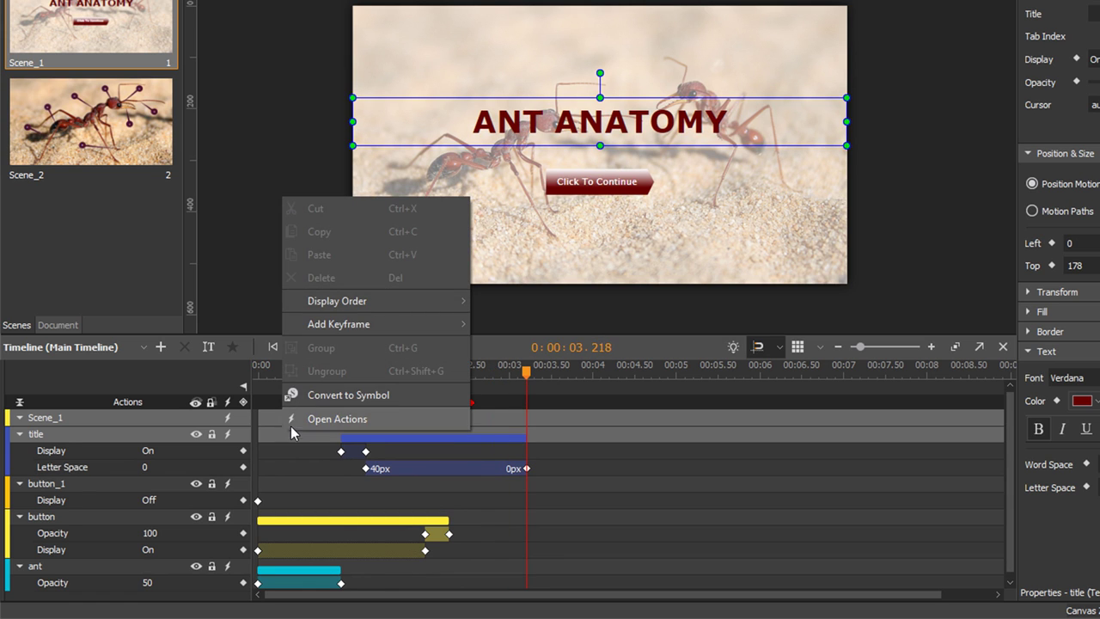
pyautogui.moveTo(372, 325)
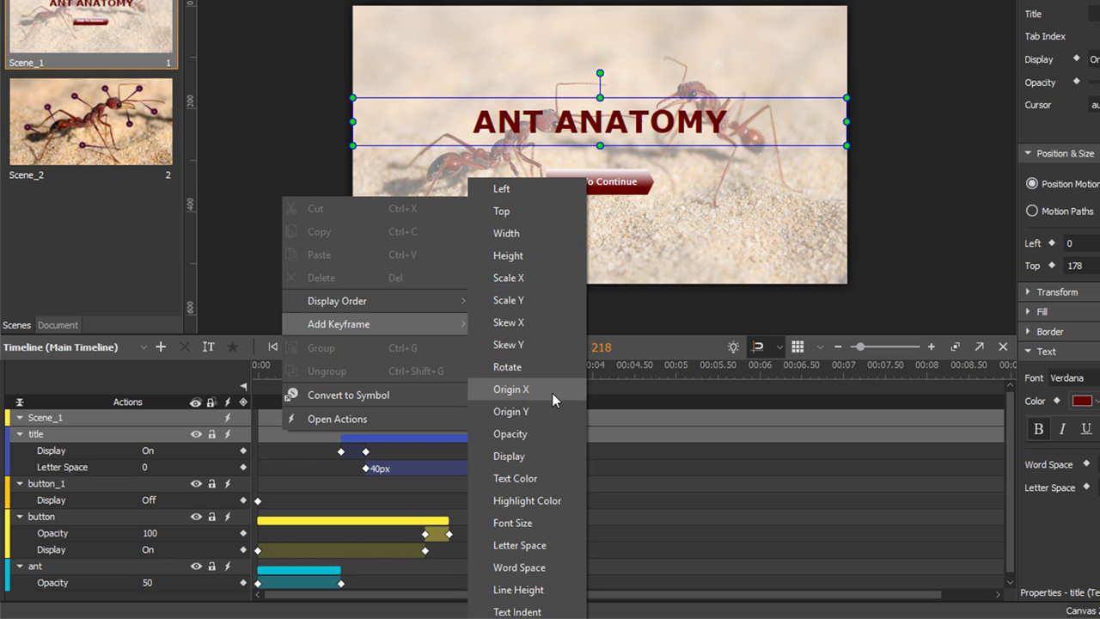
pyautogui.click(548, 476)
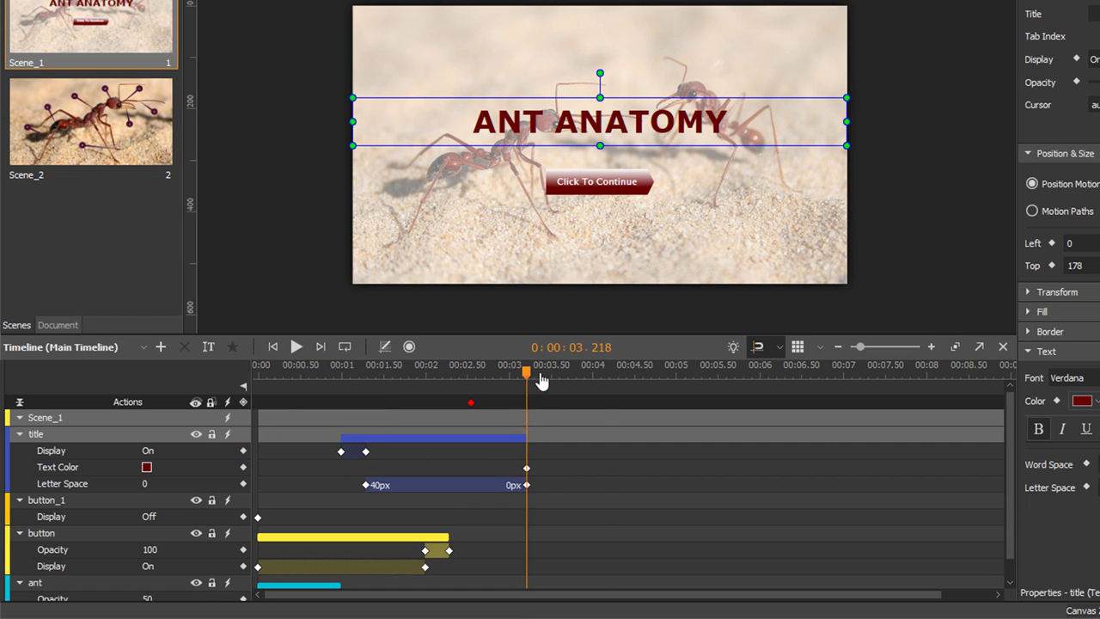
# Add a second Text Color keyframe at 0:00:04.156, then deselect the title.
pyautogui.moveTo(525, 373); pyautogui.dragTo(606, 374)
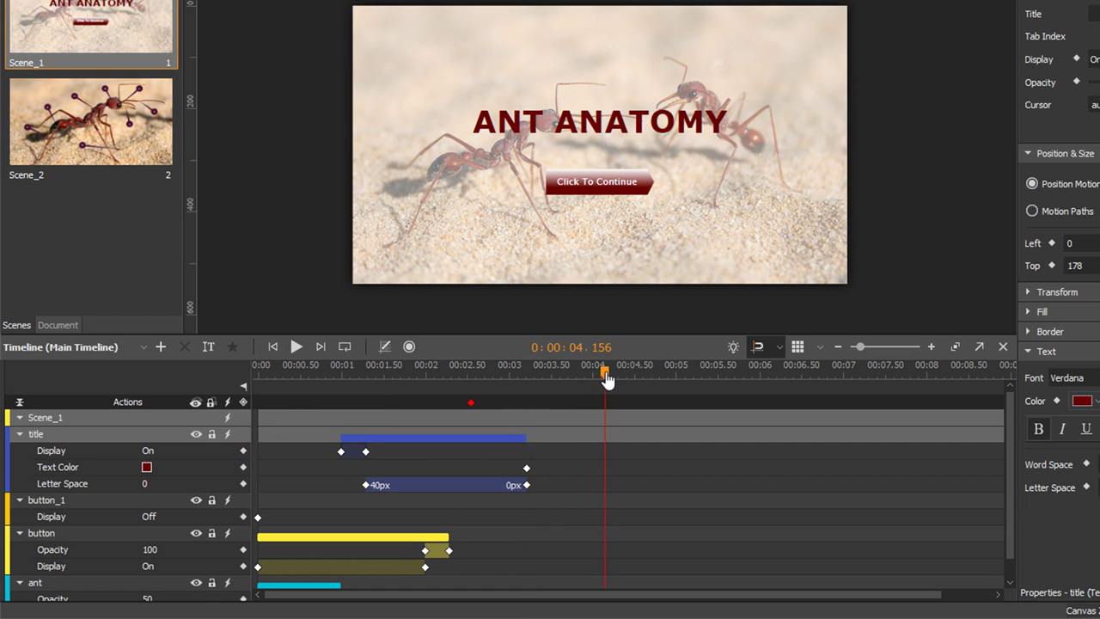
pyautogui.click(245, 469)
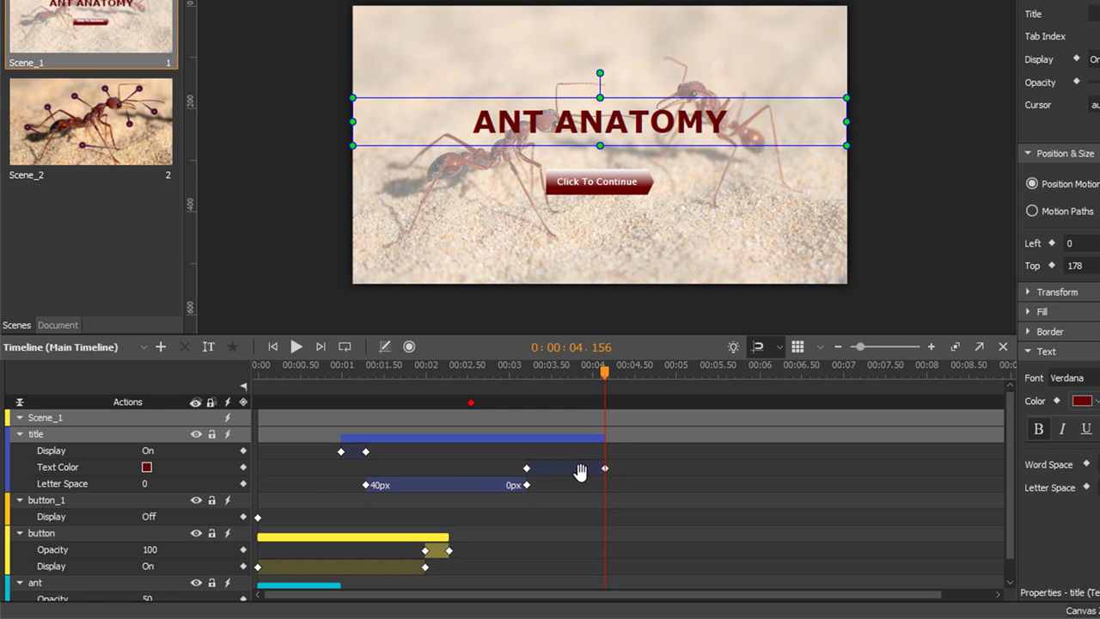
pyautogui.click(732, 318)
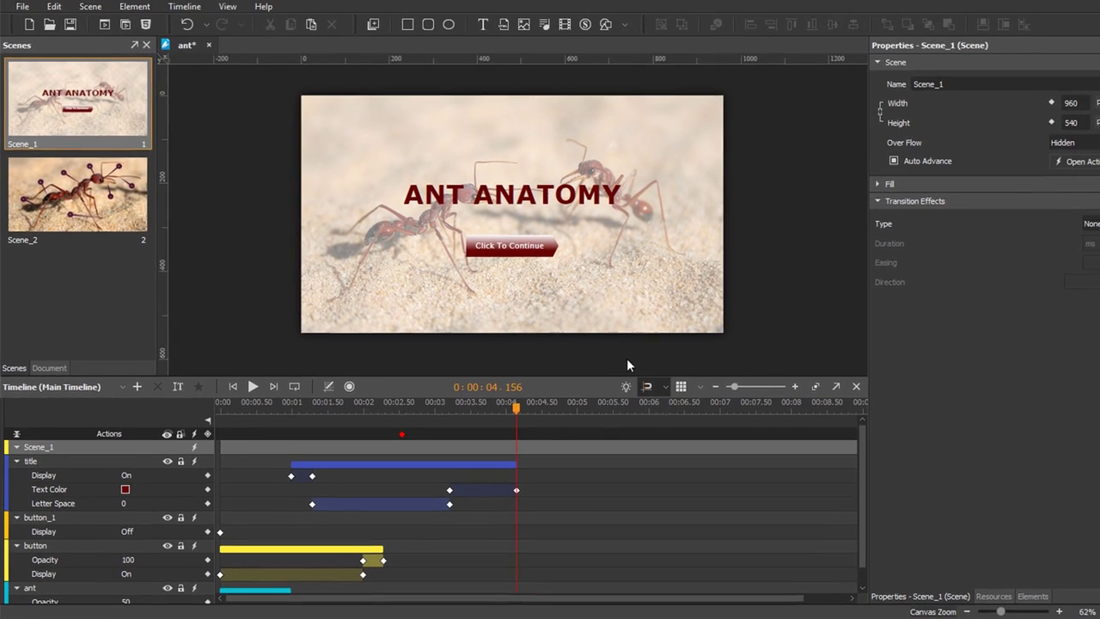